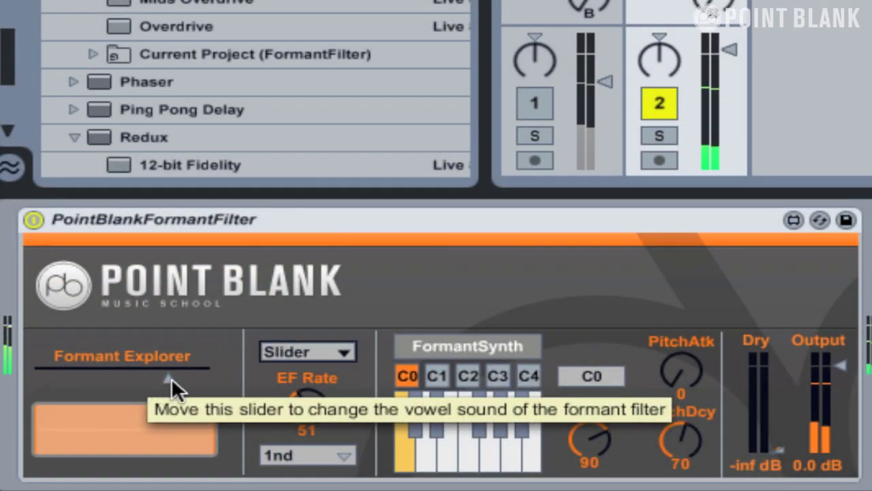
Step: Sweep the Formant Explorer vowel slider to the left, then set the modulation source to AudioIn
drag(171, 377, 107, 373)
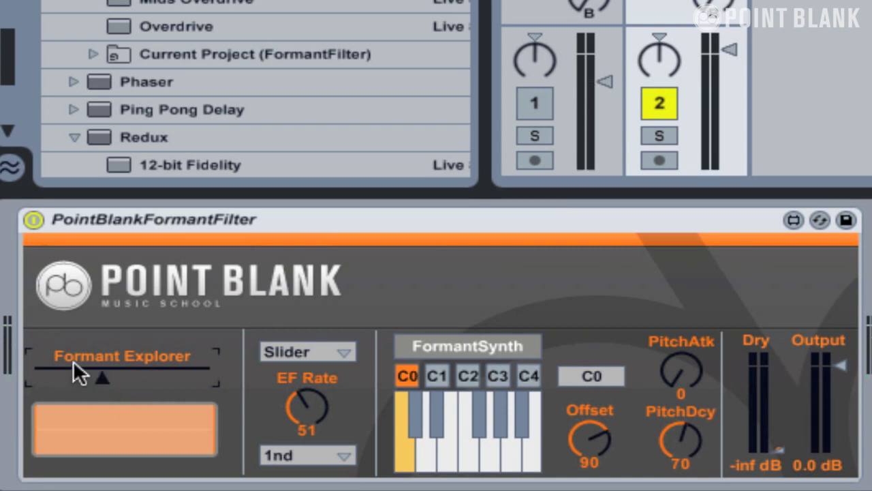
click(287, 345)
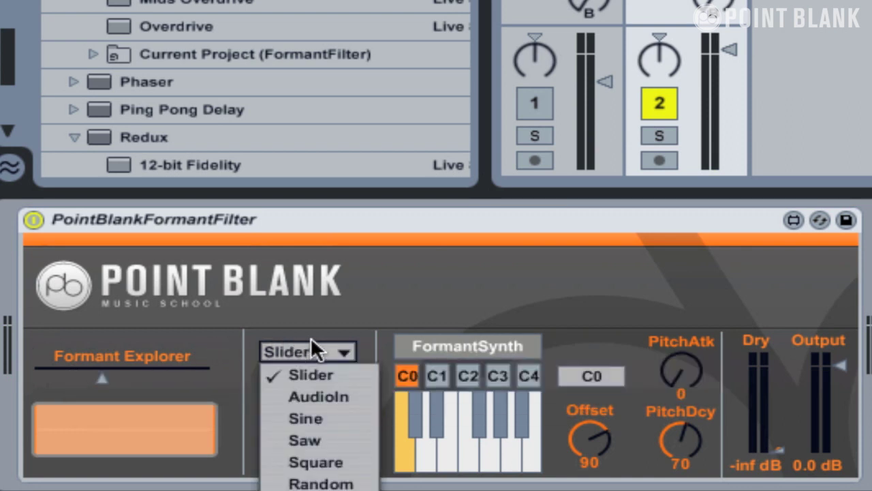
click(320, 398)
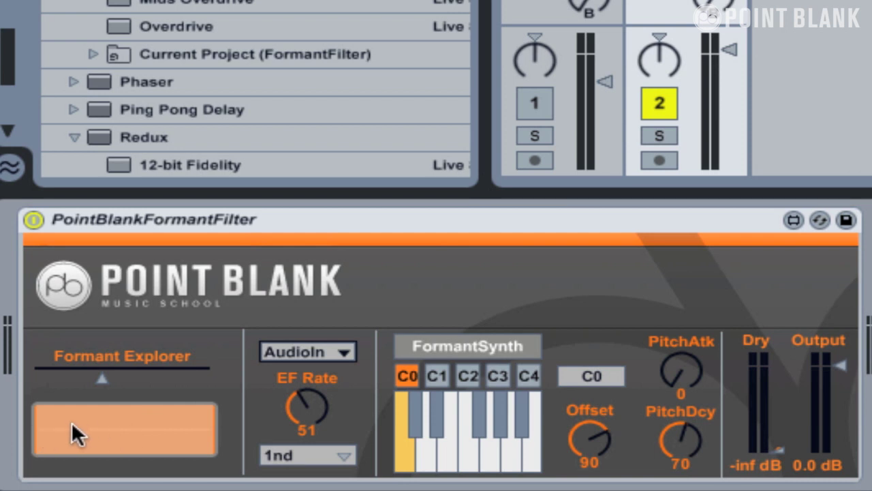
Step: Nudge the vowel slider, then raise the PointBlankFormantFilter's EF Rate to 112
mouse_move(308, 385)
mouse_move(317, 361)
mouse_move(105, 374)
mouse_down()
mouse_move(126, 374)
mouse_move(92, 373)
mouse_move(109, 373)
mouse_up()
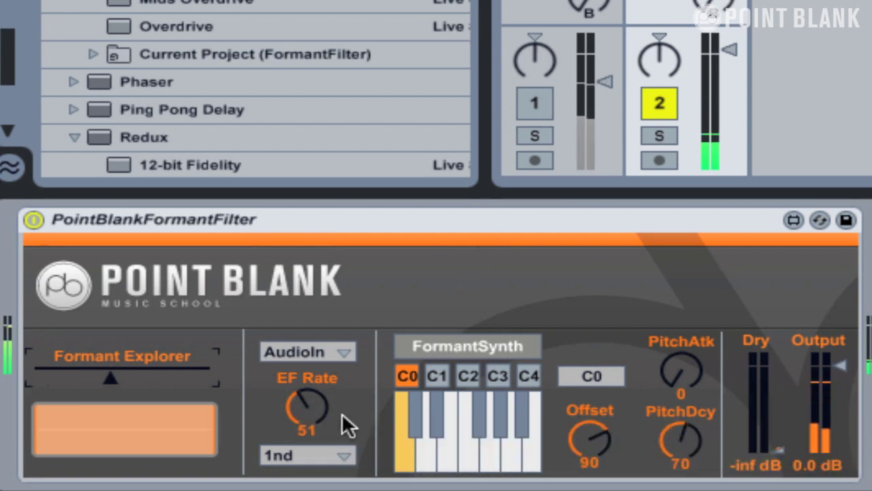
click(308, 400)
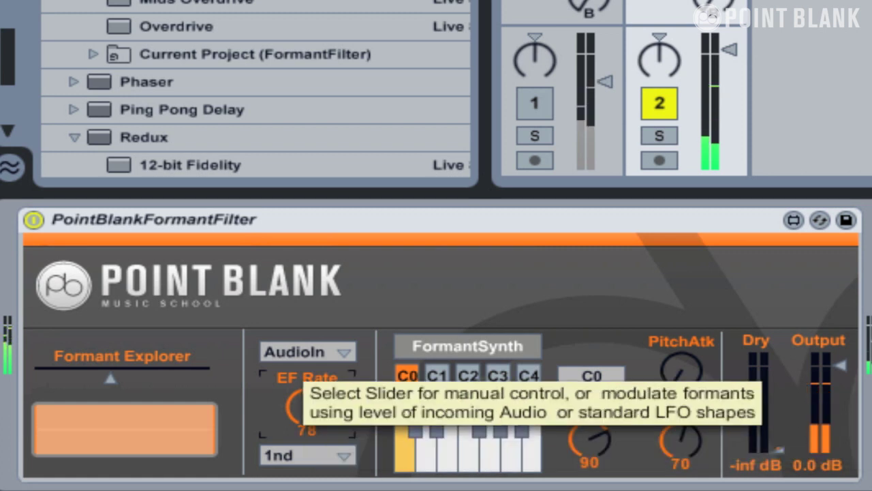
drag(307, 406, 305, 399)
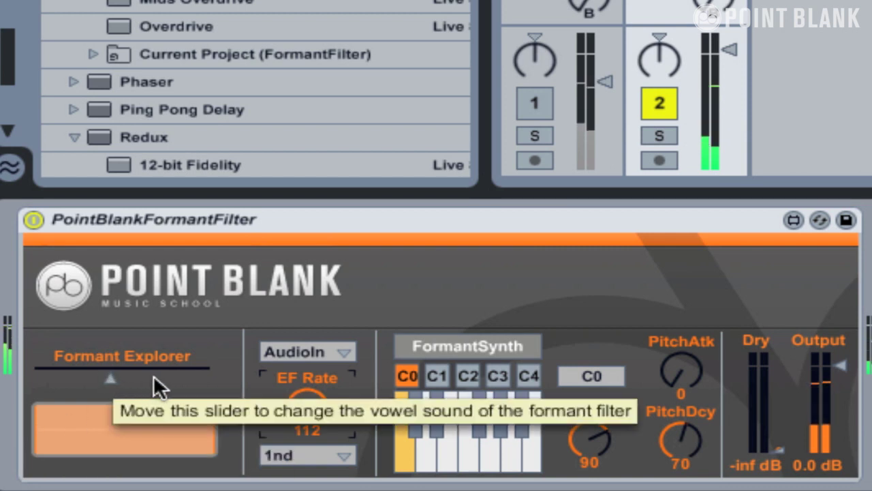
Step: Redraw the Formant Modulation Range band several times, ending with a narrow band near the pad's left side
drag(53, 420, 183, 413)
drag(75, 417, 201, 415)
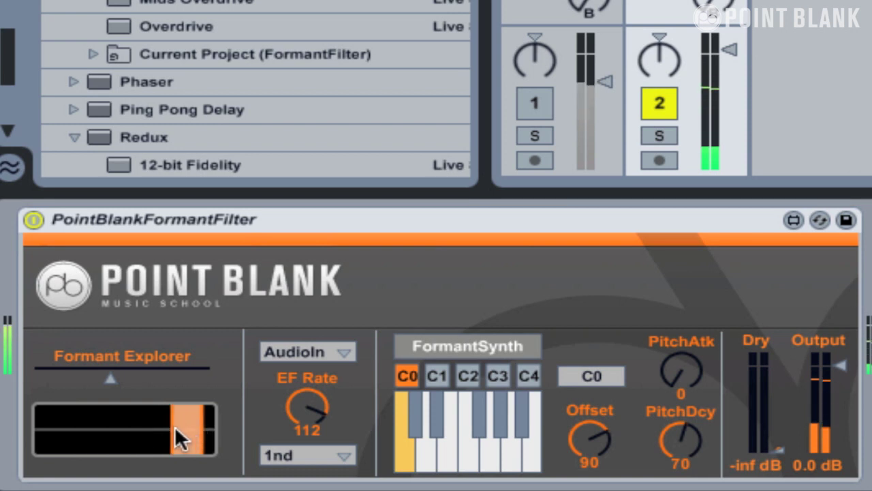
mouse_move(65, 422)
mouse_down()
mouse_move(33, 422)
mouse_move(125, 422)
mouse_move(78, 427)
mouse_up()
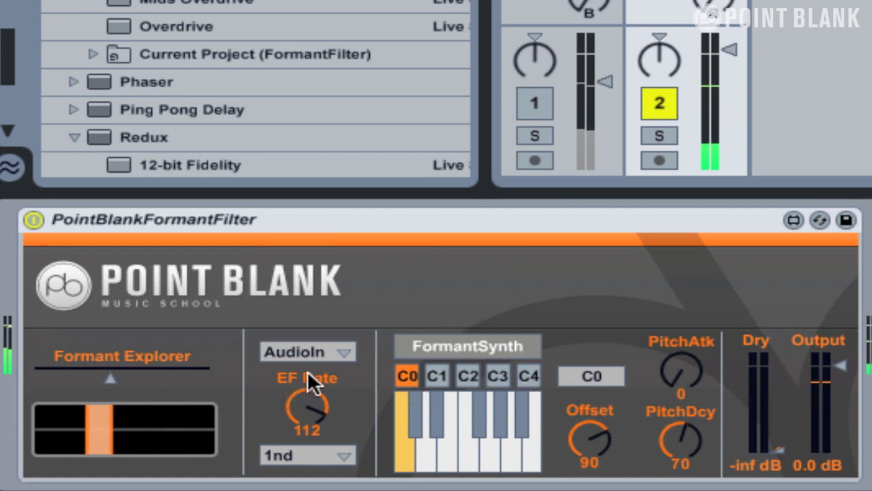
click(309, 349)
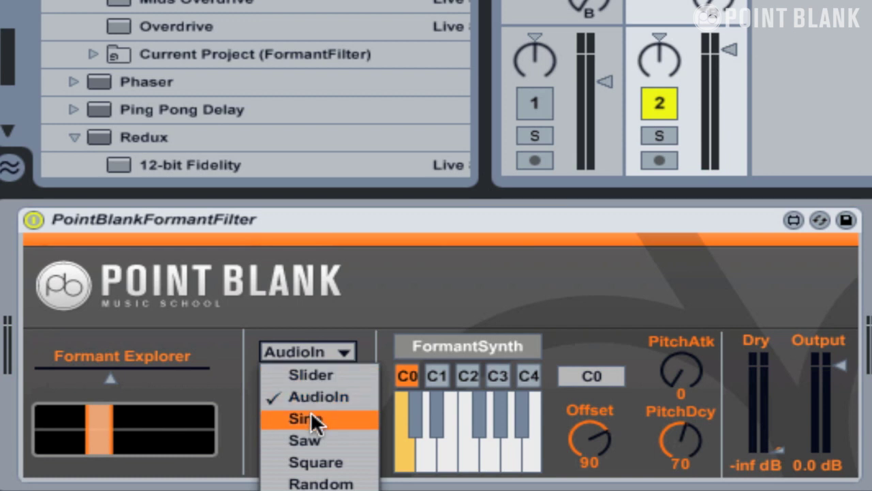
Step: Choose the Square modulator and set the LFO rate to 8n, trying 4n first
click(322, 464)
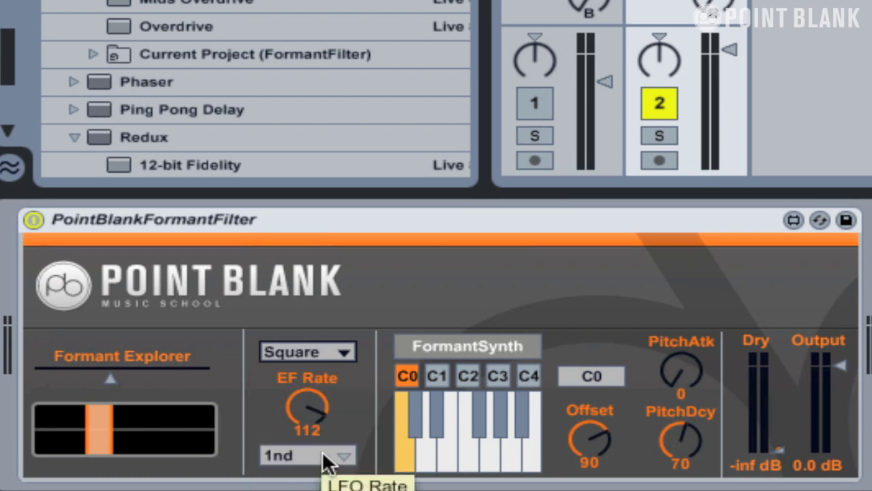
click(310, 453)
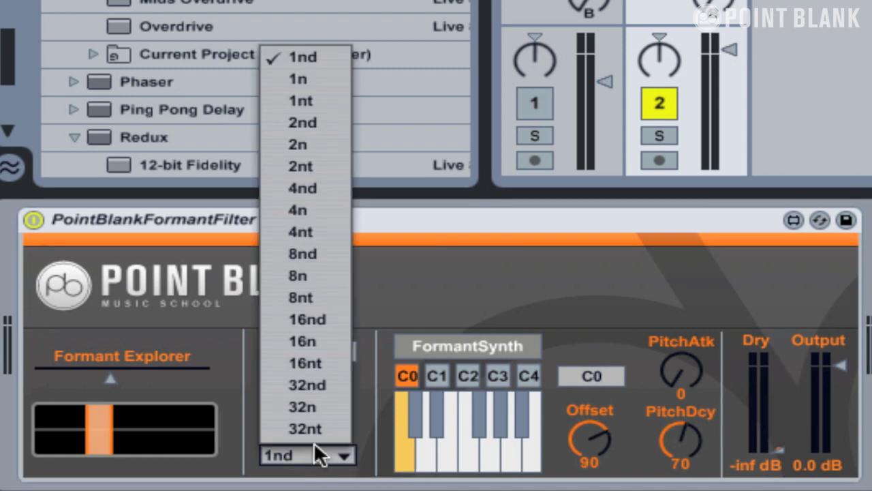
click(312, 212)
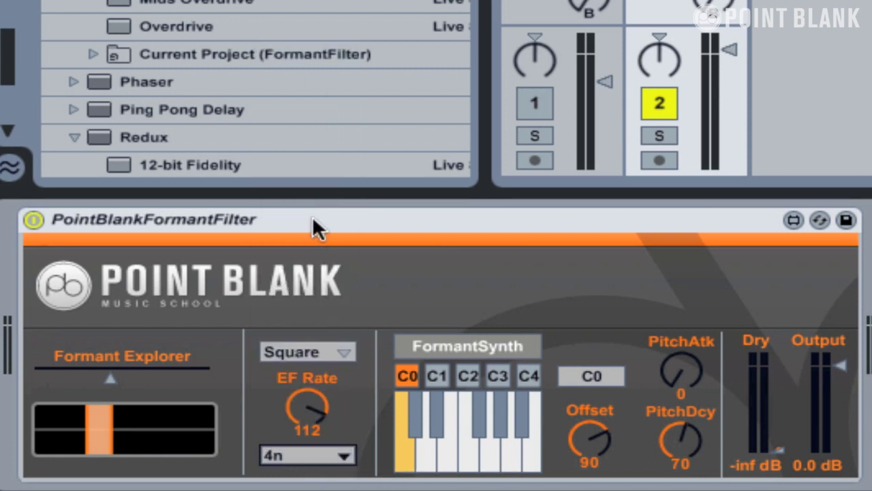
click(304, 460)
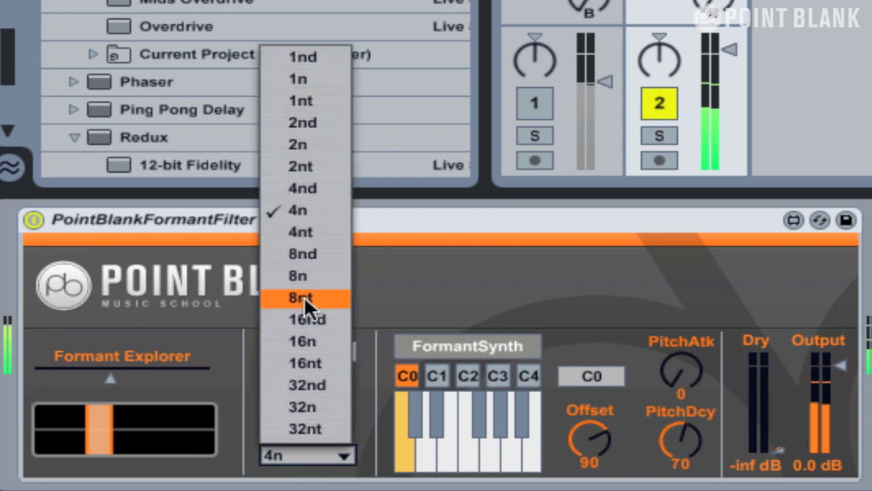
click(309, 275)
Step: Draw a wider formant modulation range band stretching across the right side of the pad
click(164, 420)
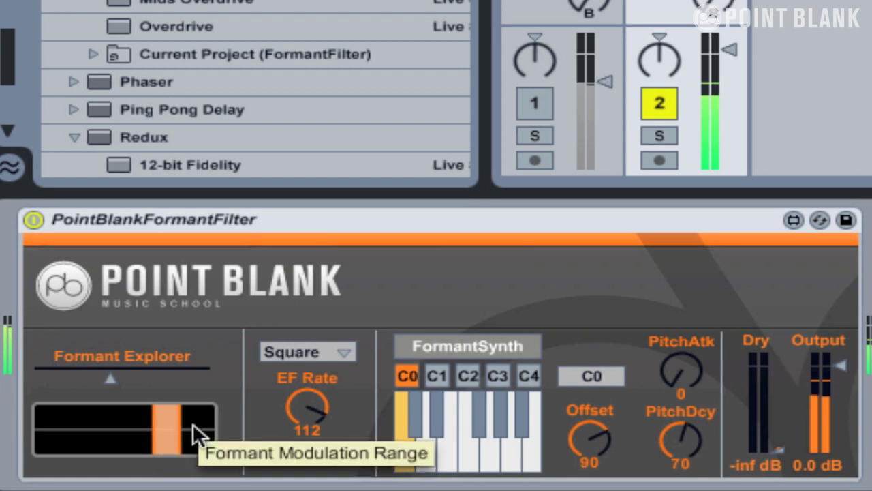
click(77, 423)
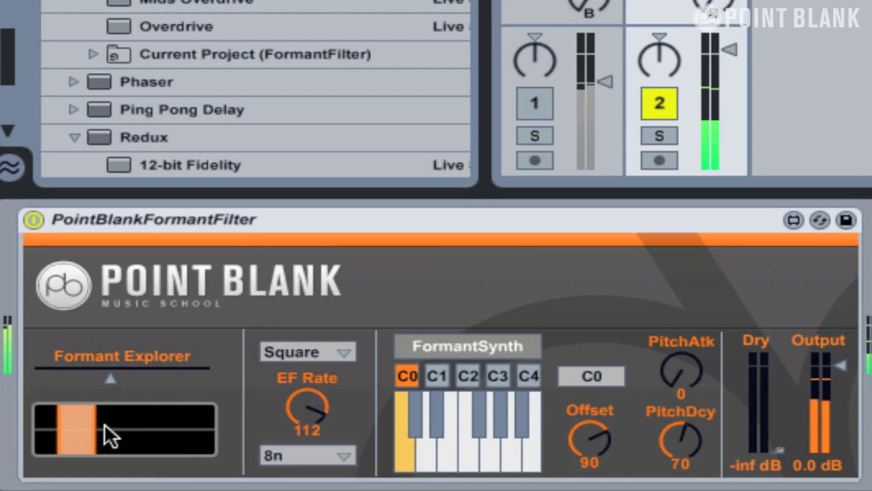
drag(124, 423, 183, 422)
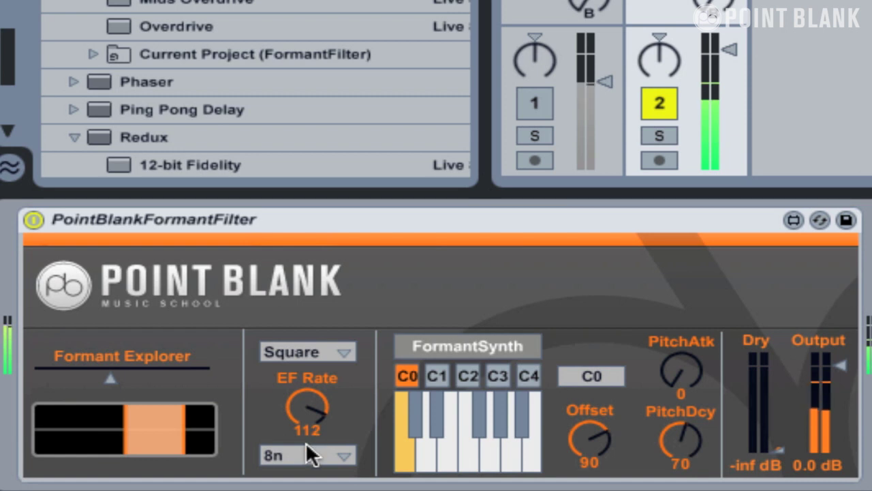
click(310, 352)
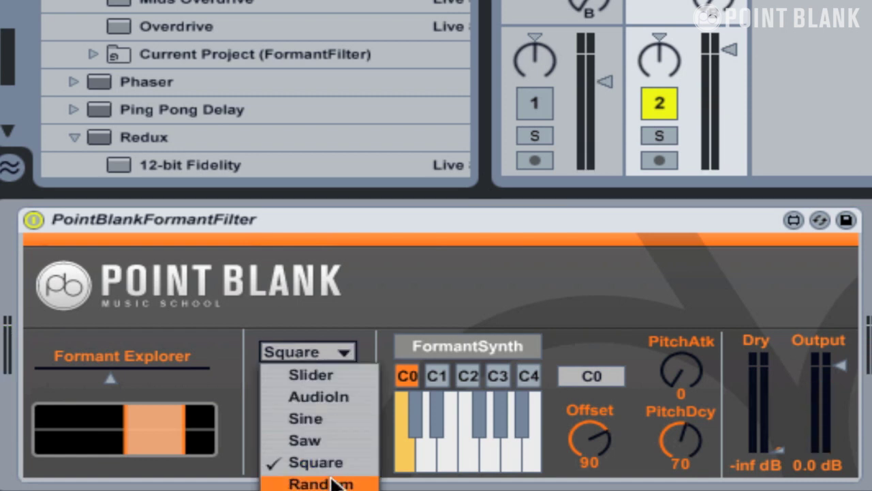
Step: Pick the Random modulation shape, stretch the range across most of the pad, and set LFO rate 16n
click(333, 479)
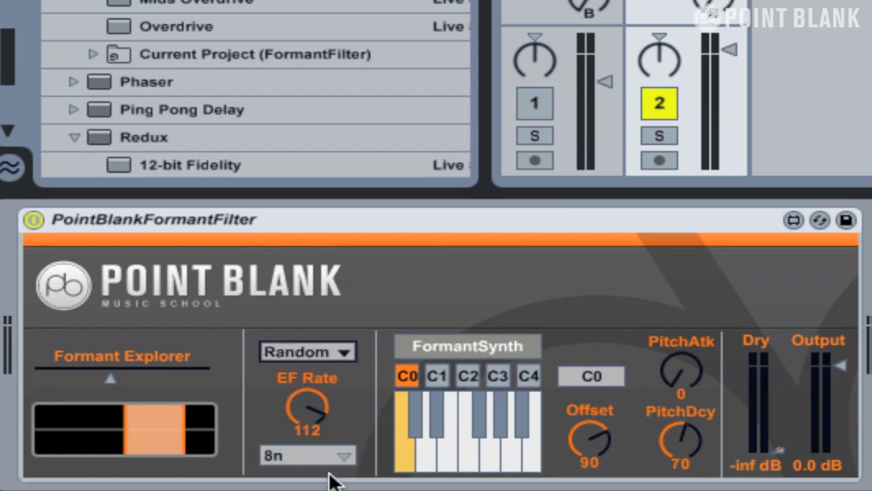
click(79, 426)
drag(78, 423, 178, 422)
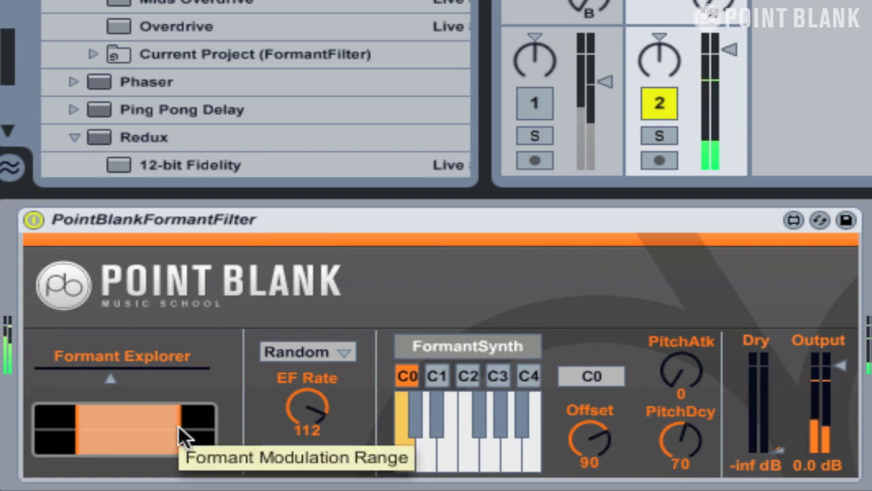
click(300, 456)
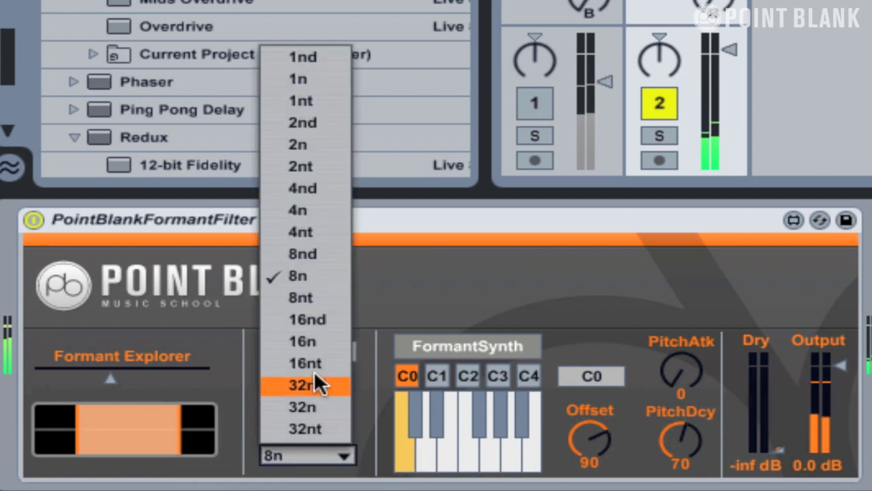
click(319, 341)
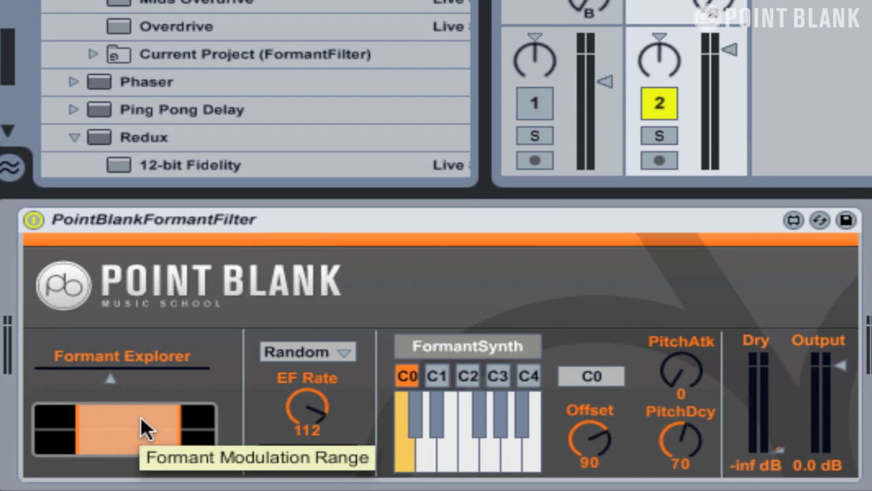
Step: Enable the FormantSynth, launch the Break_beat clip, and return the modulation source to Slider
click(437, 346)
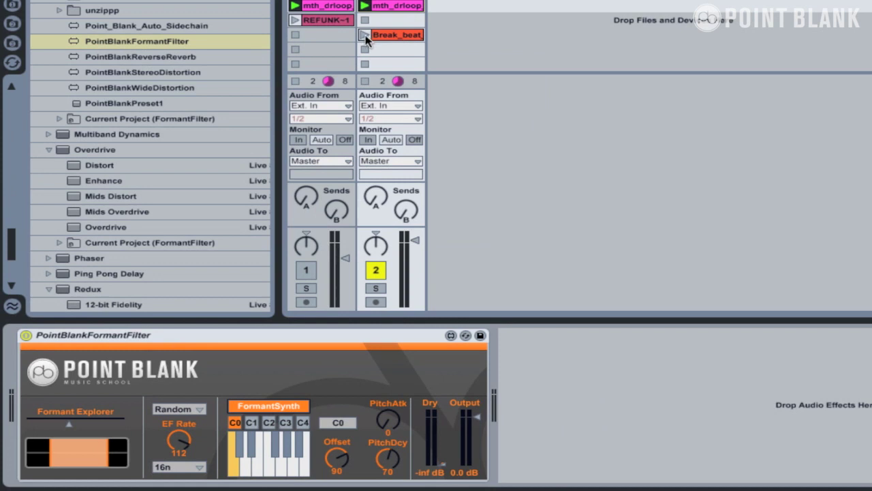
click(364, 35)
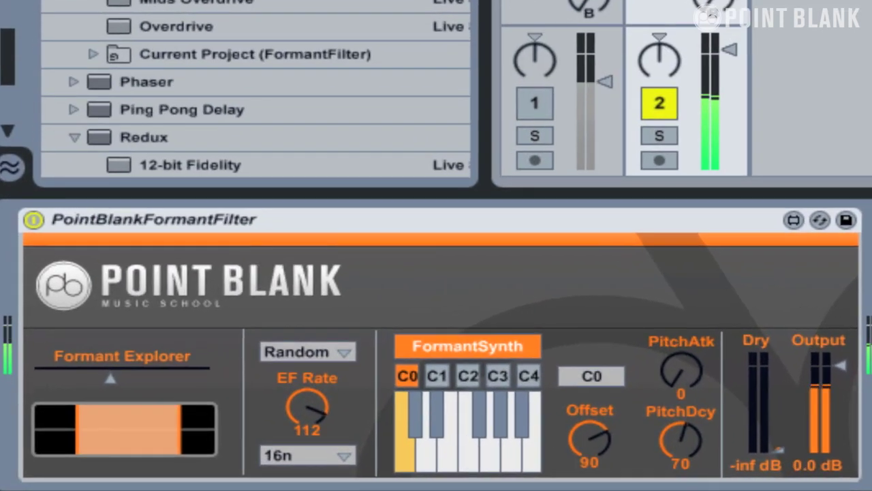
click(297, 351)
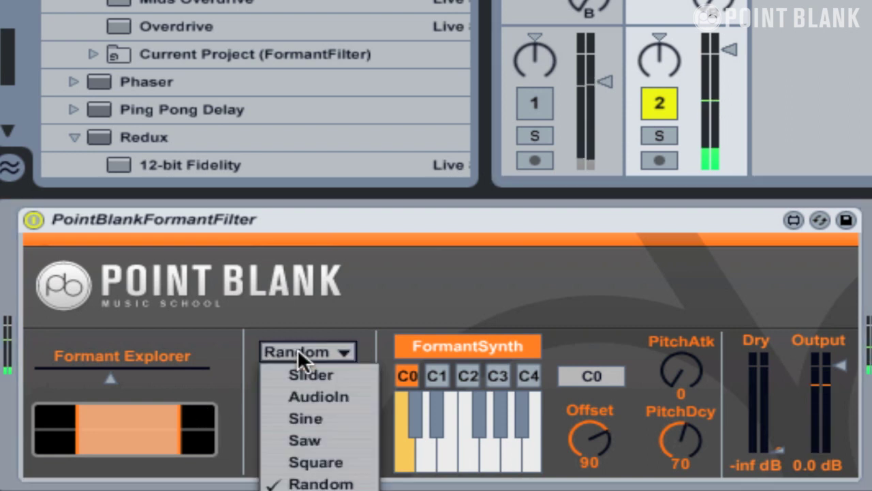
click(304, 377)
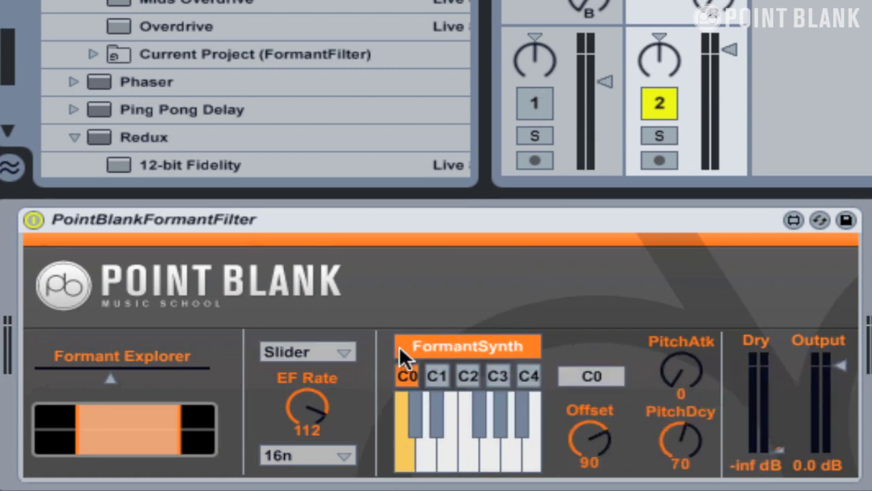
click(427, 447)
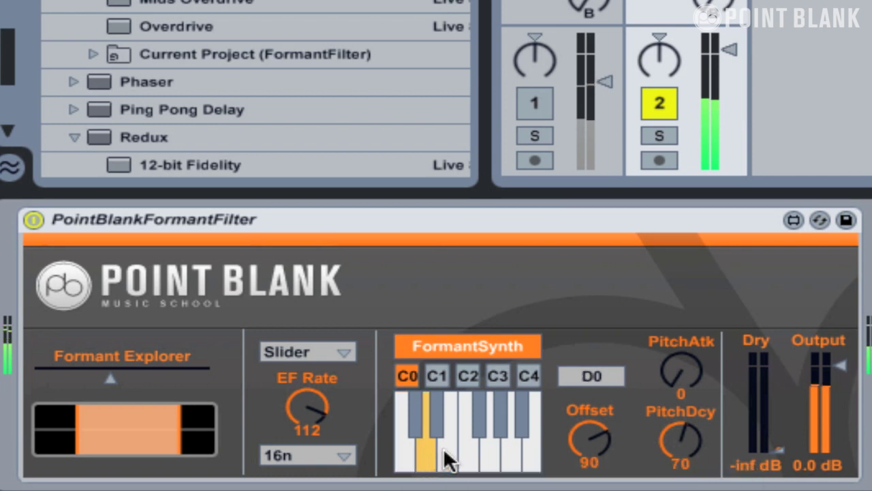
click(458, 447)
click(461, 452)
click(440, 375)
click(467, 373)
click(497, 375)
click(409, 376)
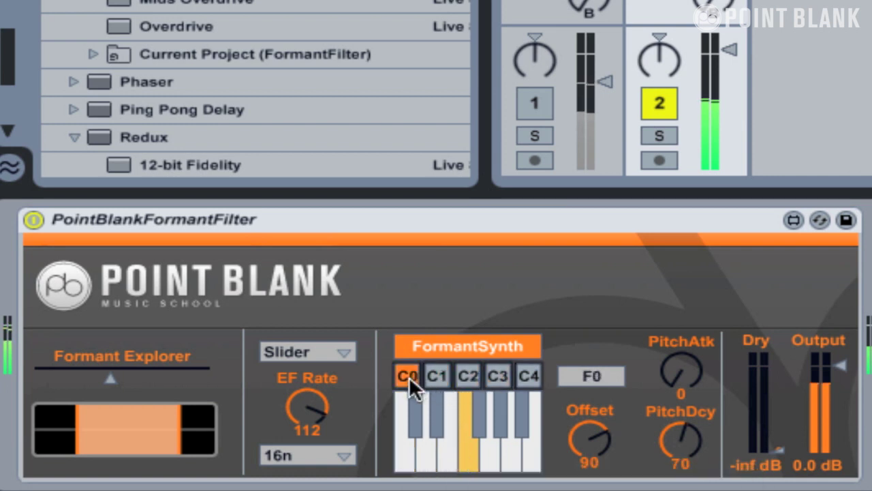
click(404, 436)
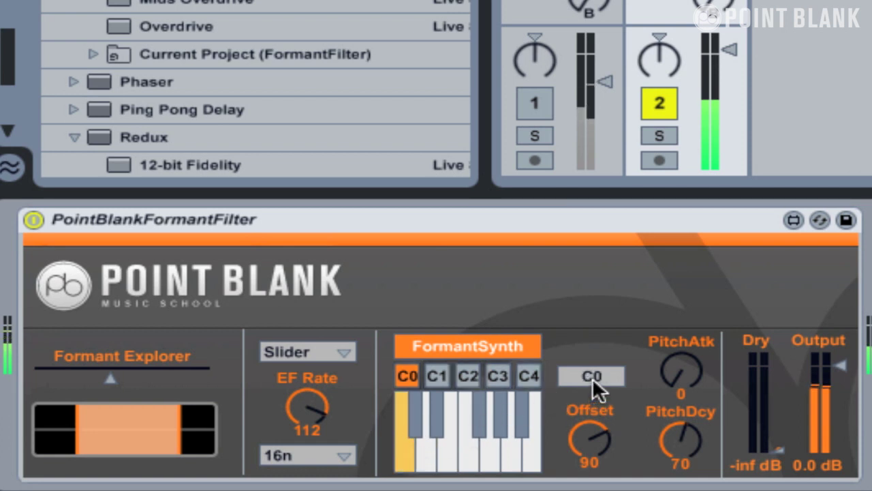